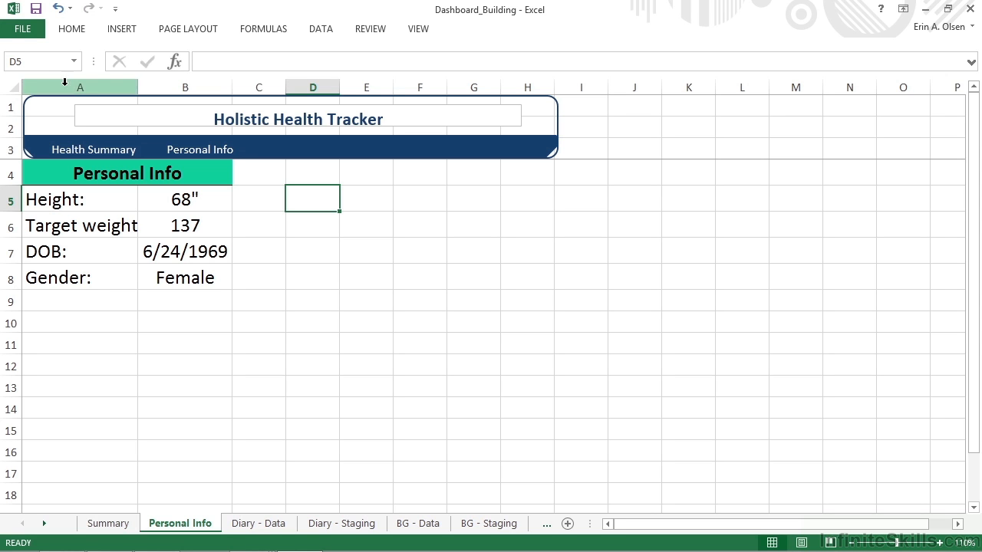
Step: Select the Personal Info label in the navbar to edit its text
click(181, 150)
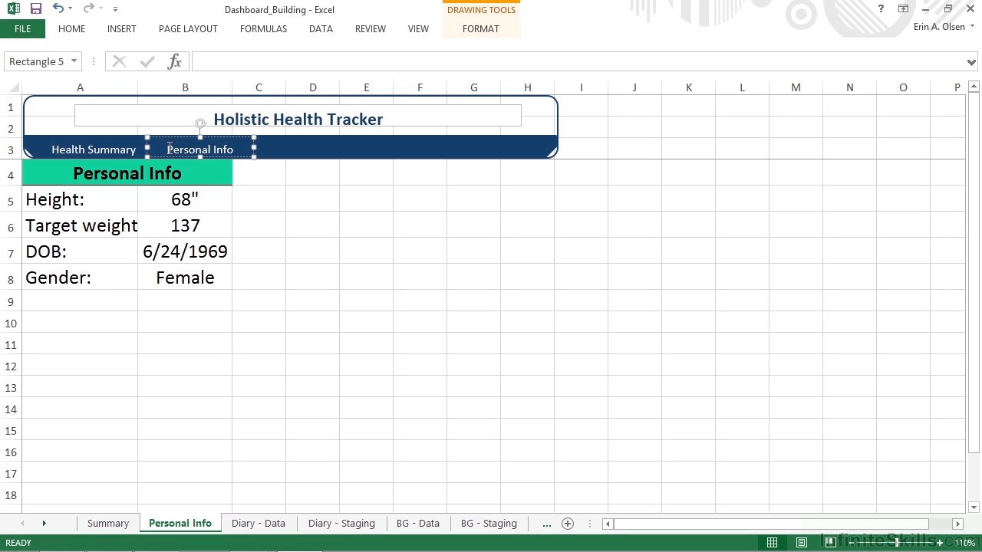
Step: Color the Personal Info label text Orange, Accent 1, then reselect the label
drag(165, 150, 231, 157)
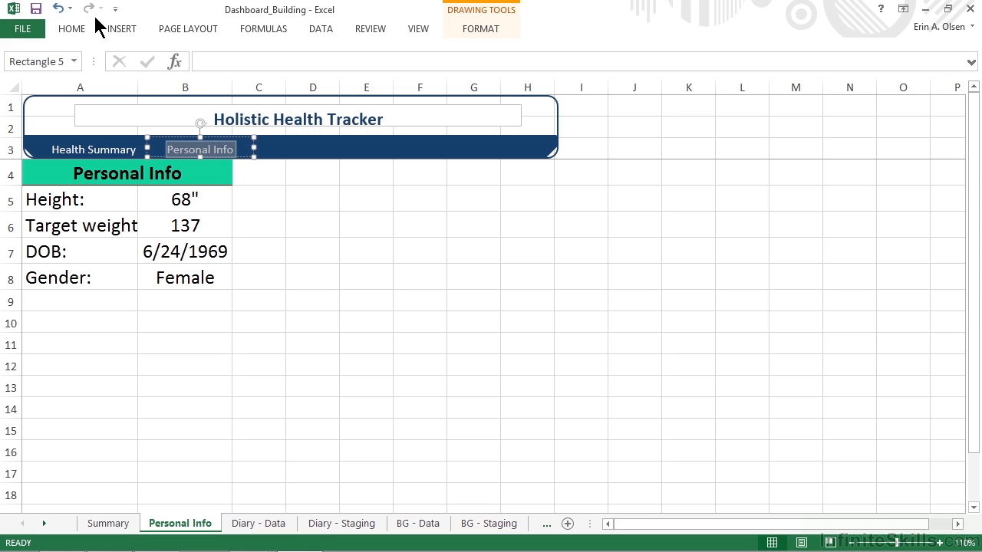
click(71, 29)
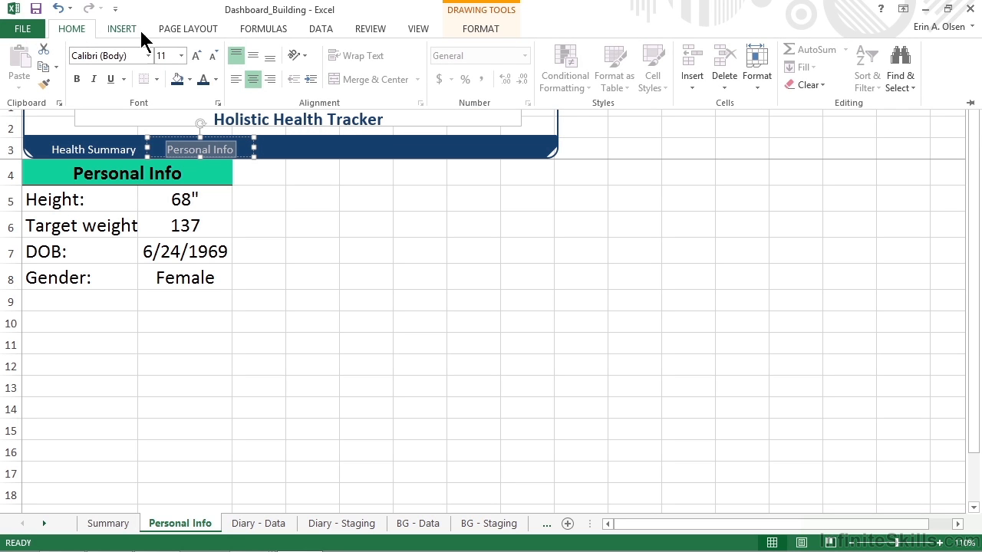
click(217, 80)
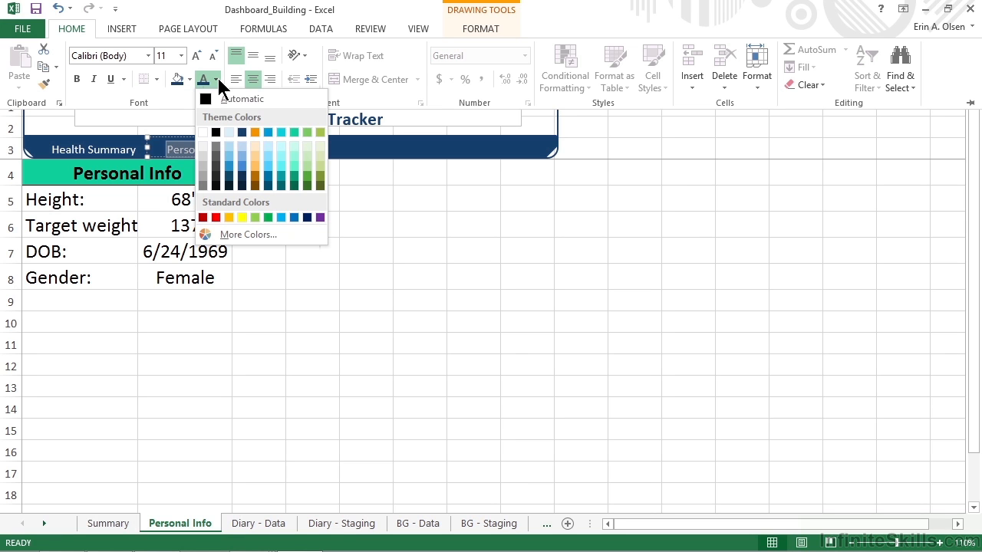
click(256, 133)
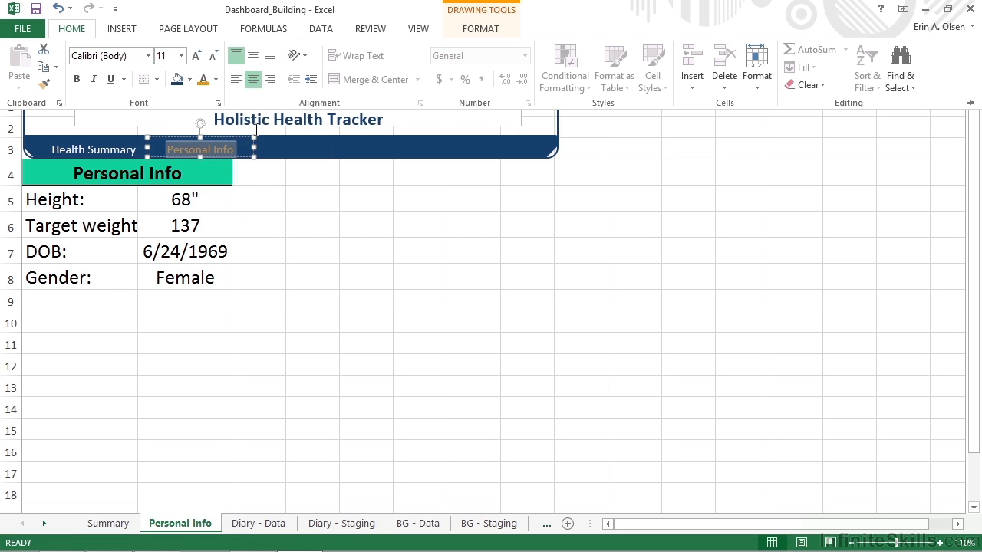
click(259, 174)
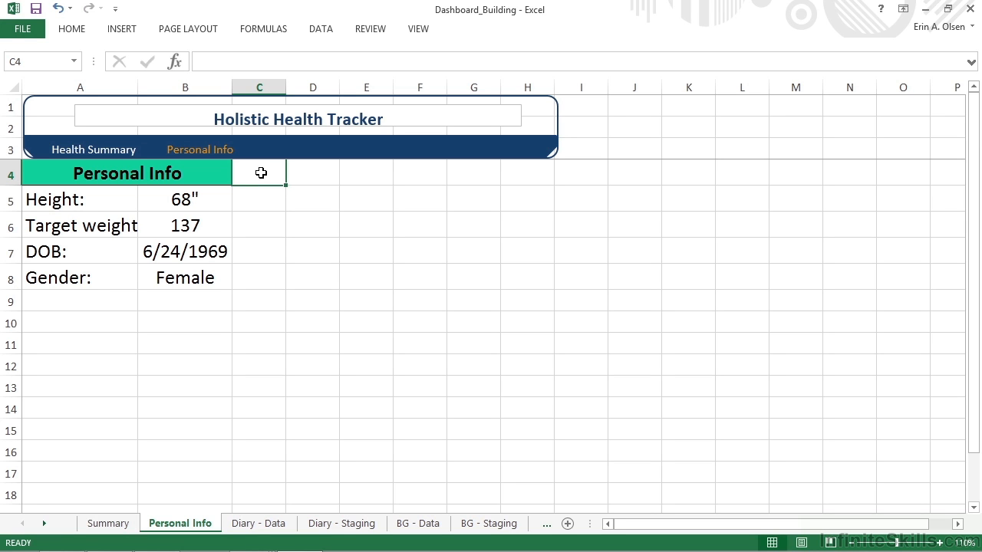
click(218, 150)
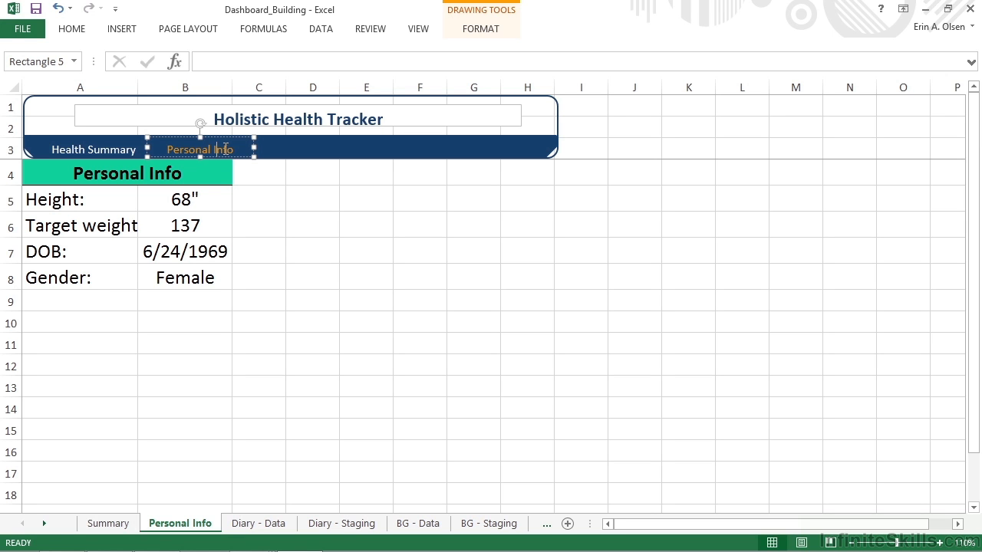
Step: Hyperlink the Personal Info label shape to the 'Personal Info' sheet in this workbook
click(224, 142)
click(124, 31)
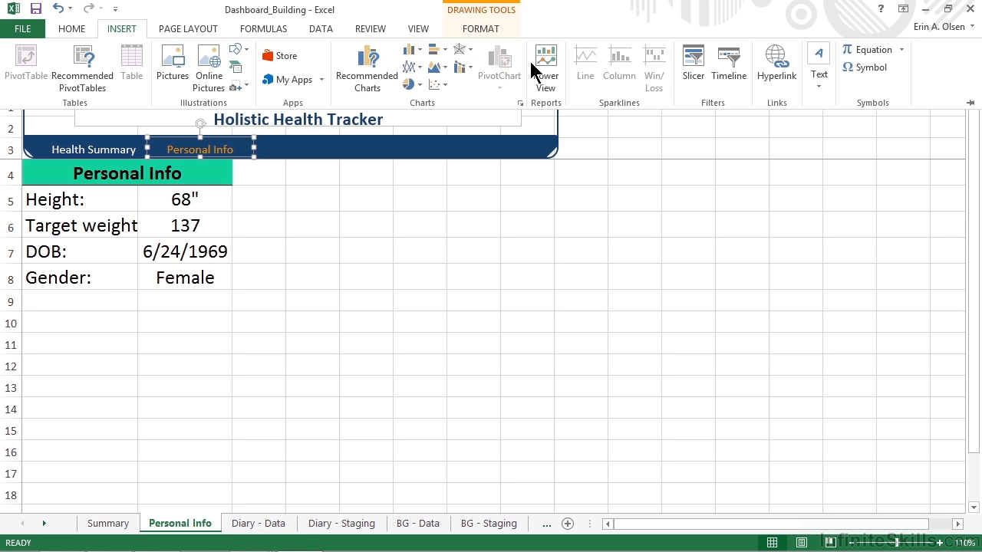
click(782, 78)
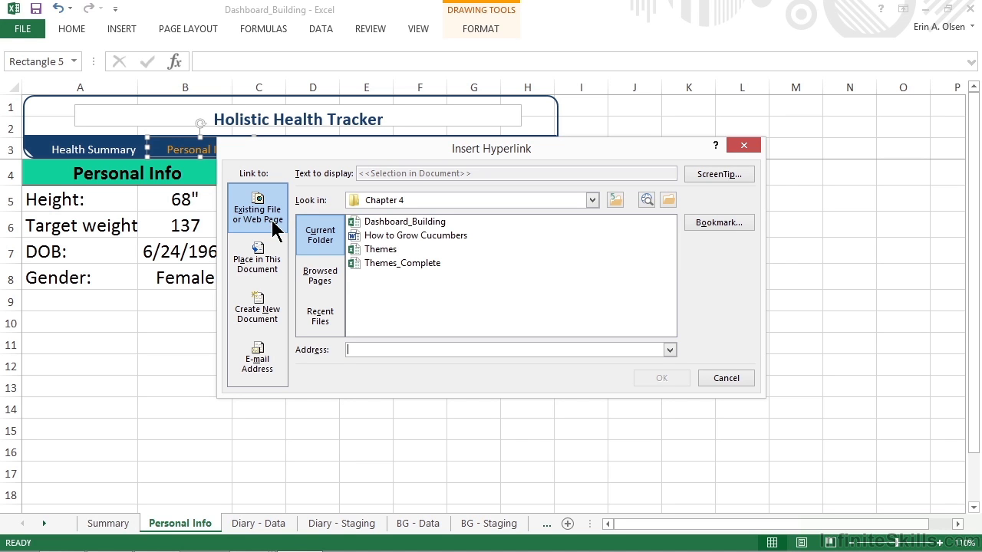
click(269, 259)
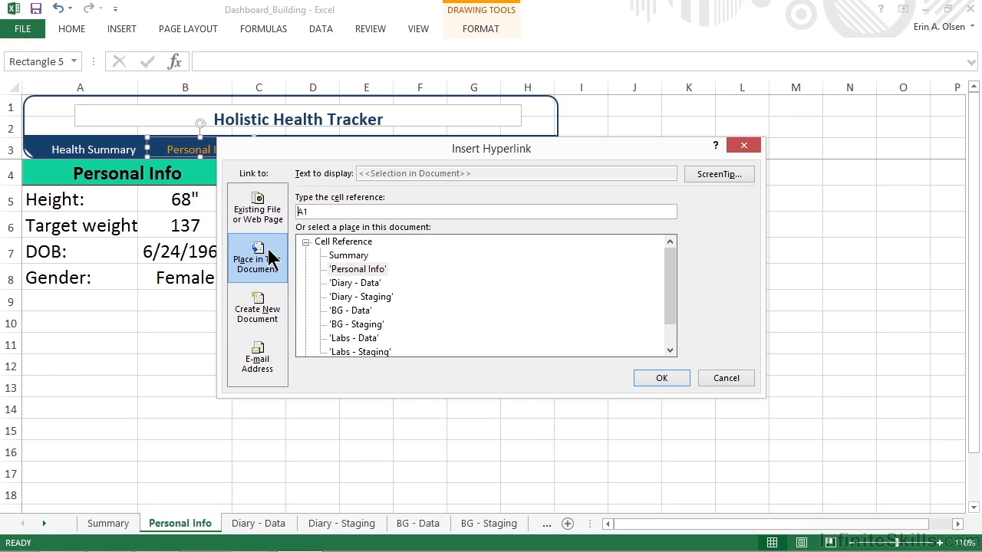
click(356, 269)
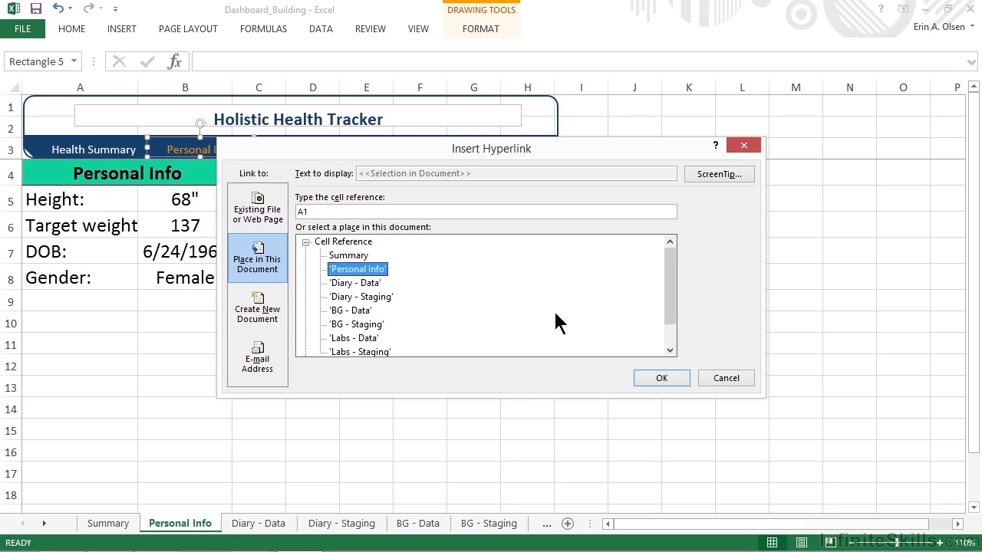
click(661, 376)
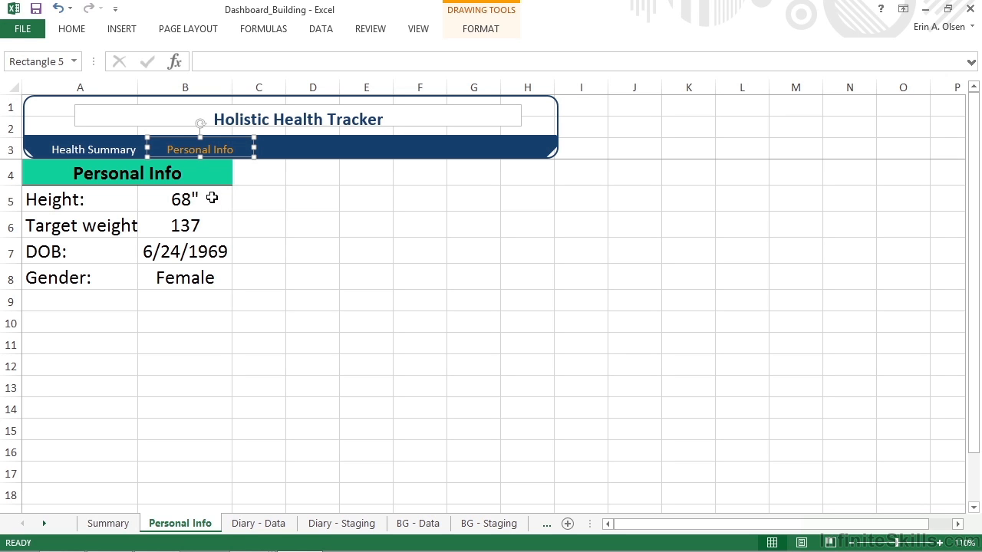
Step: Hyperlink the Health Summary label shape to the Summary sheet
click(122, 148)
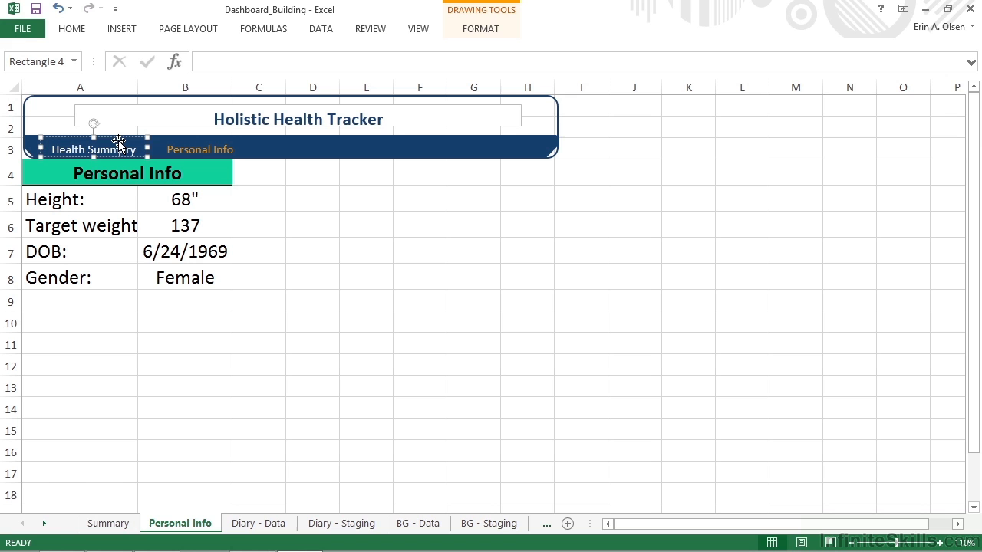
click(119, 30)
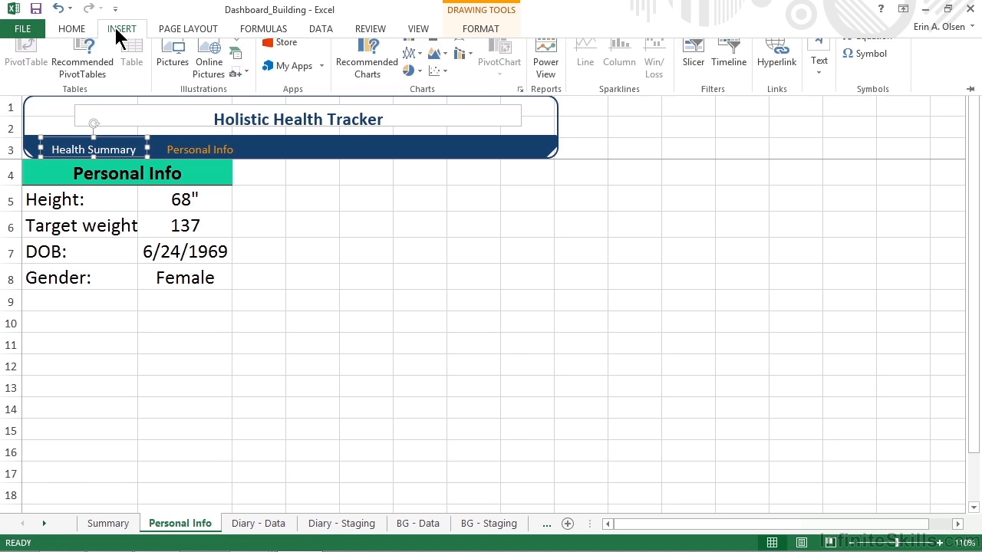
click(776, 66)
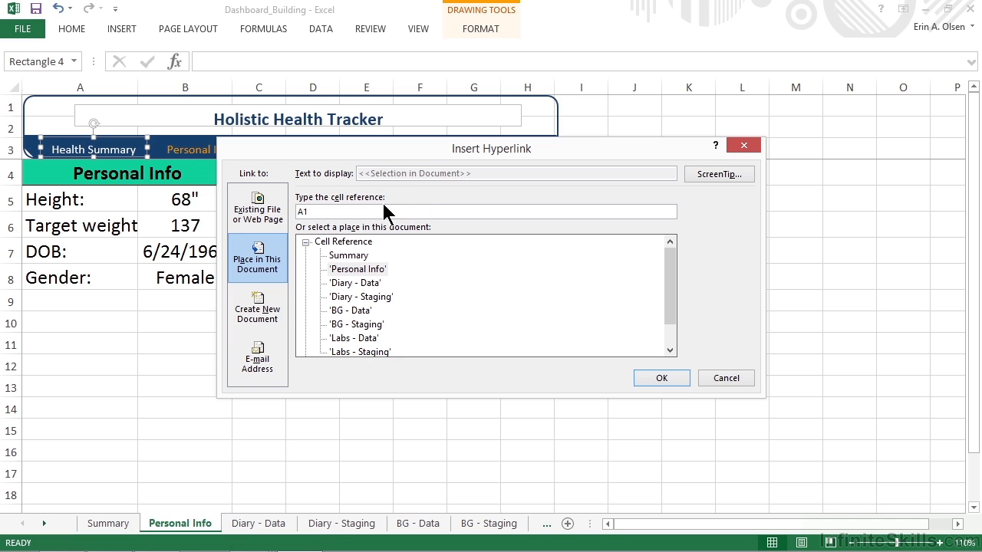
click(351, 257)
click(652, 378)
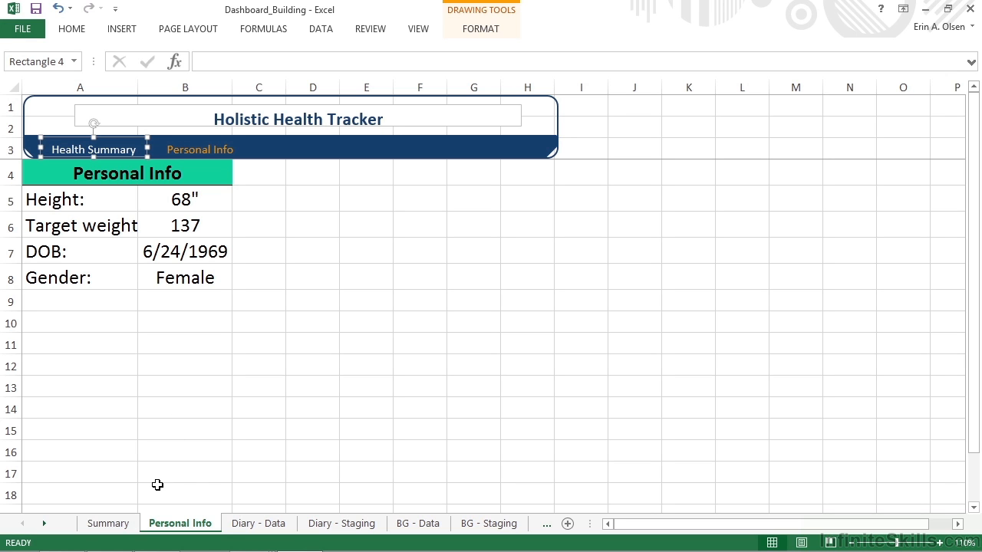
Step: On the Summary sheet, select the Health Summary label's text in the navbar
click(121, 528)
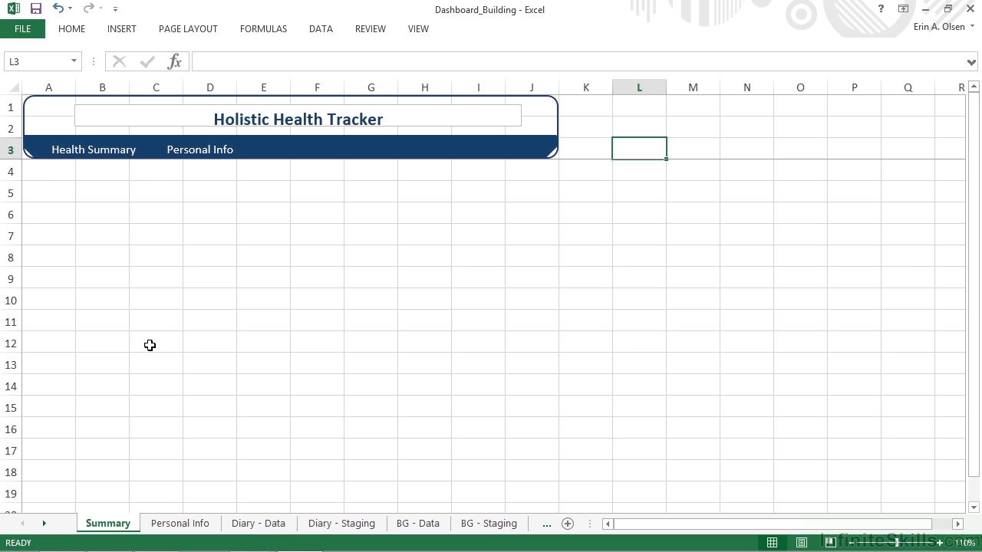
click(127, 151)
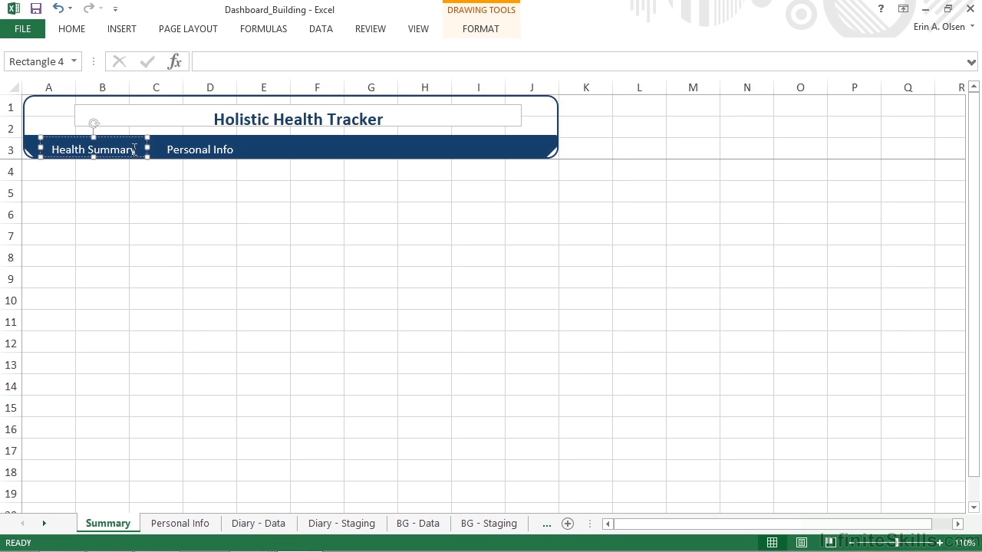
drag(134, 149, 72, 156)
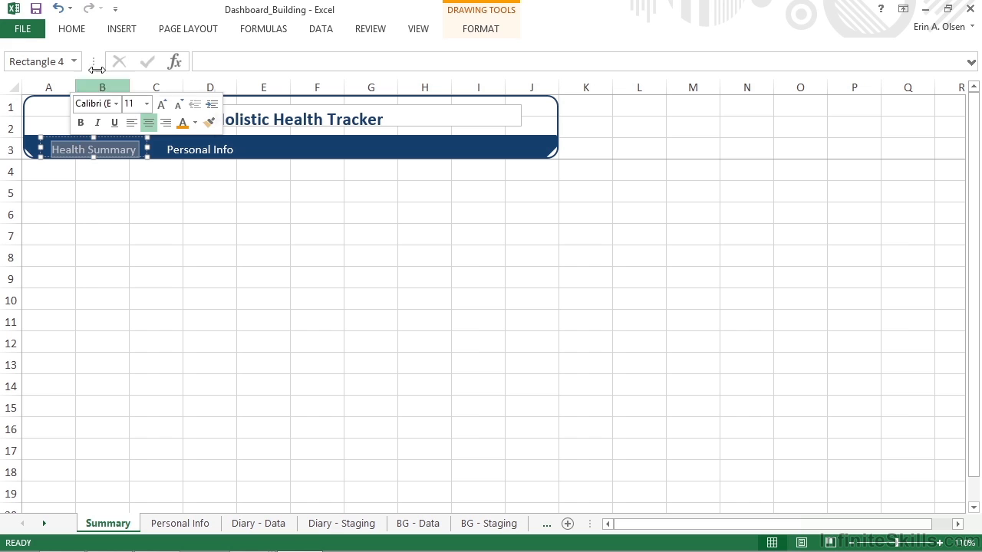
Step: Link the Health Summary shape to the Summary sheet, then deselect the shapes
click(129, 141)
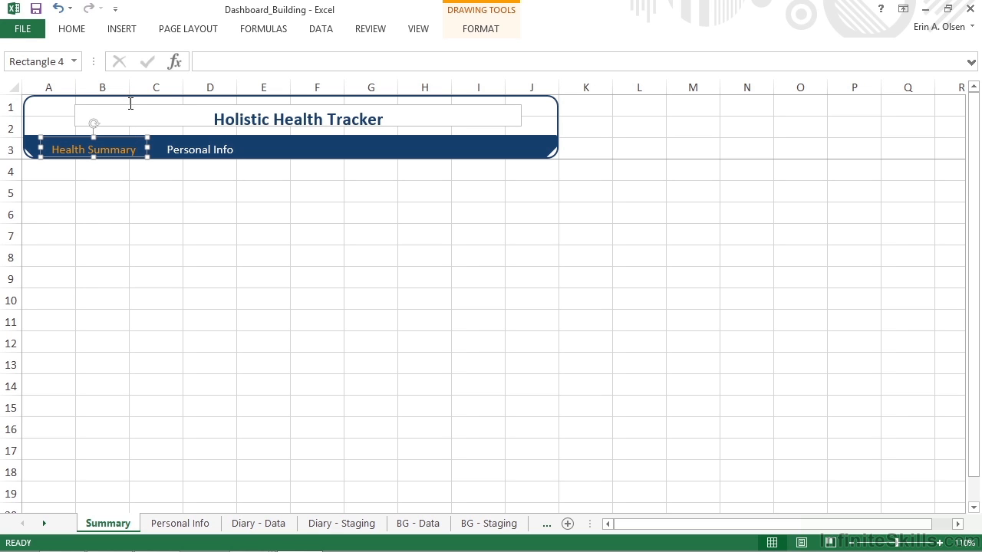
click(130, 31)
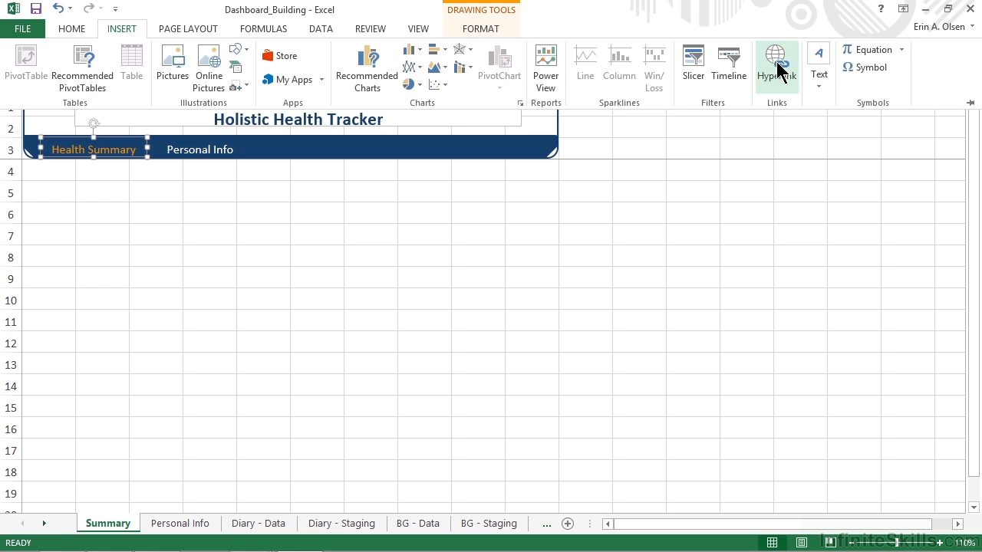
click(778, 66)
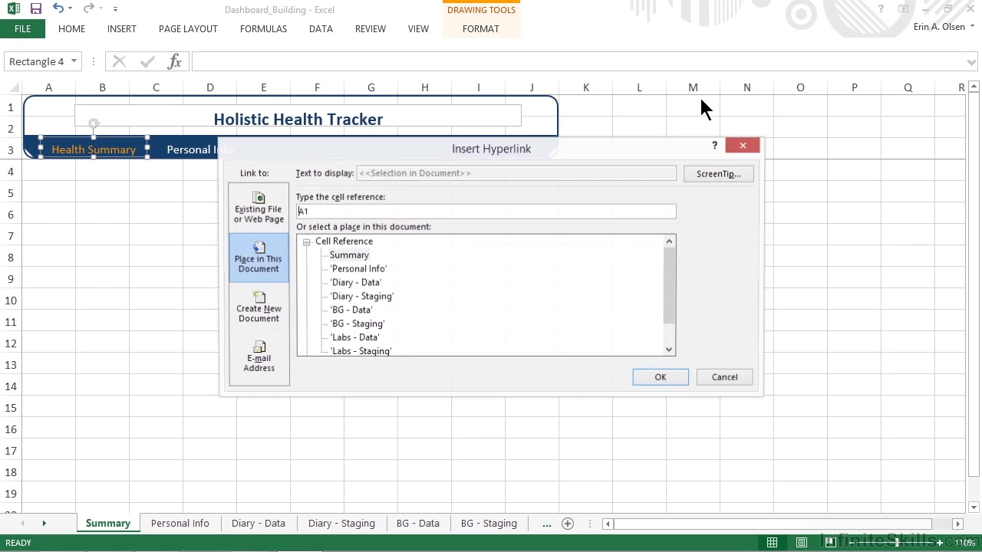
click(350, 258)
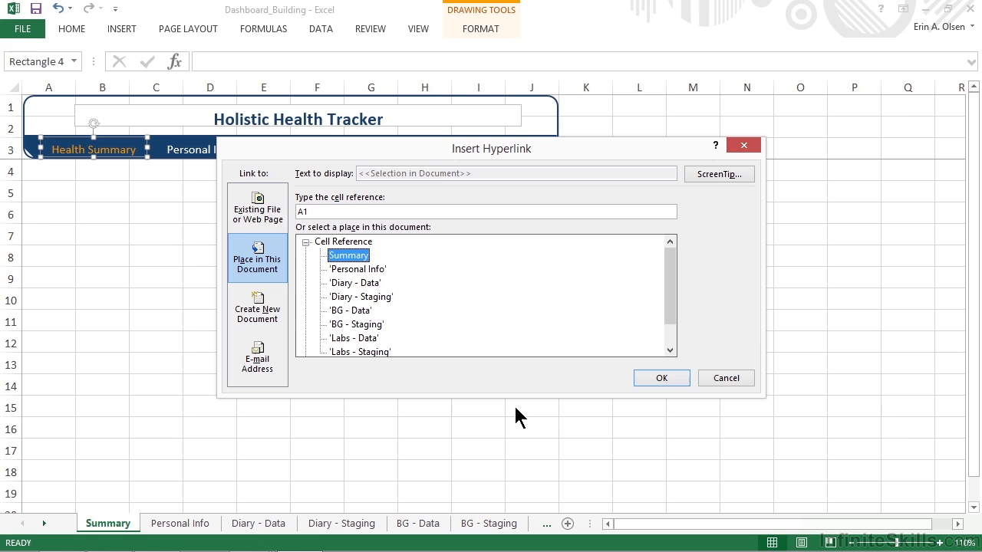
click(648, 377)
key(Tab)
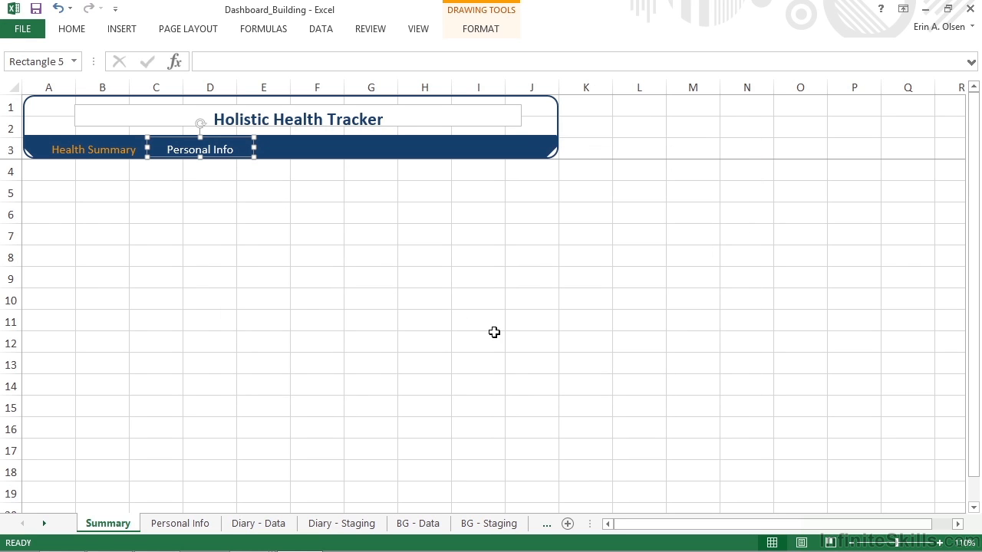
click(355, 244)
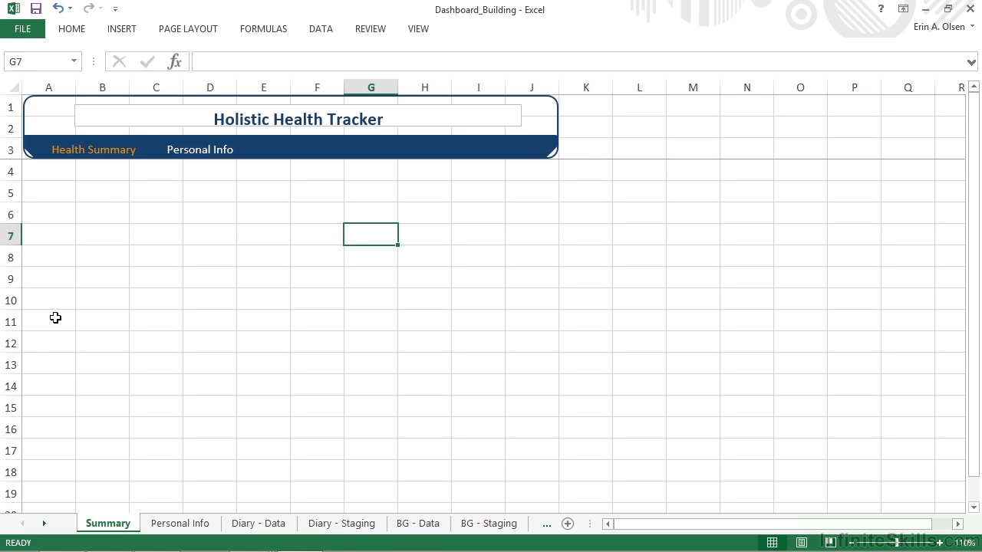
Step: Merge and center A12:B12 and enter 'View lab results' in the merged cell
click(49, 342)
drag(49, 343, 90, 339)
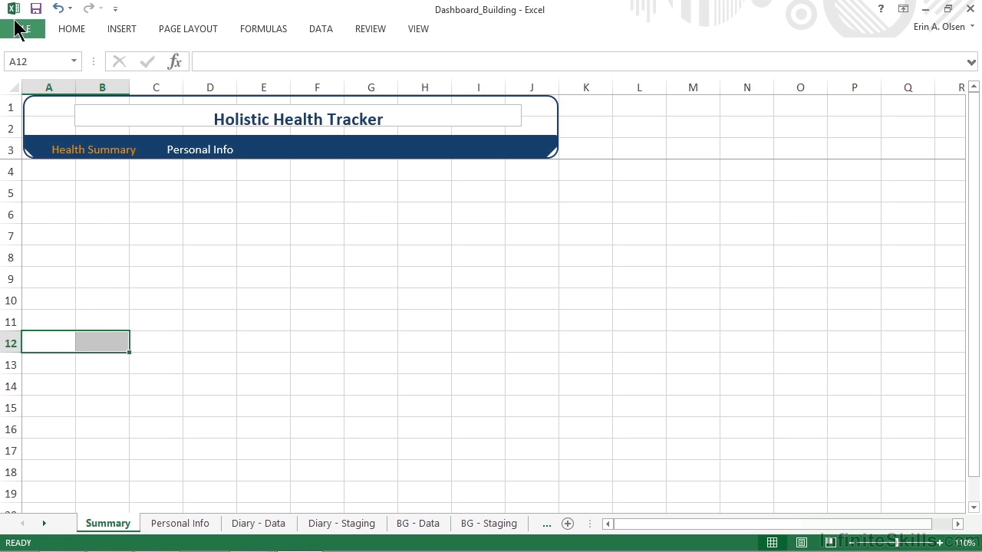
click(73, 30)
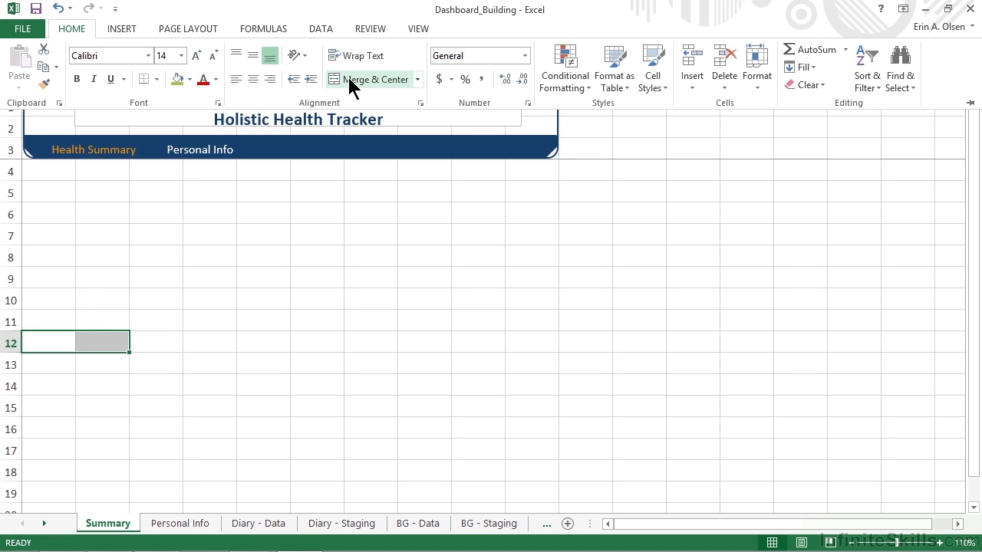
click(351, 79)
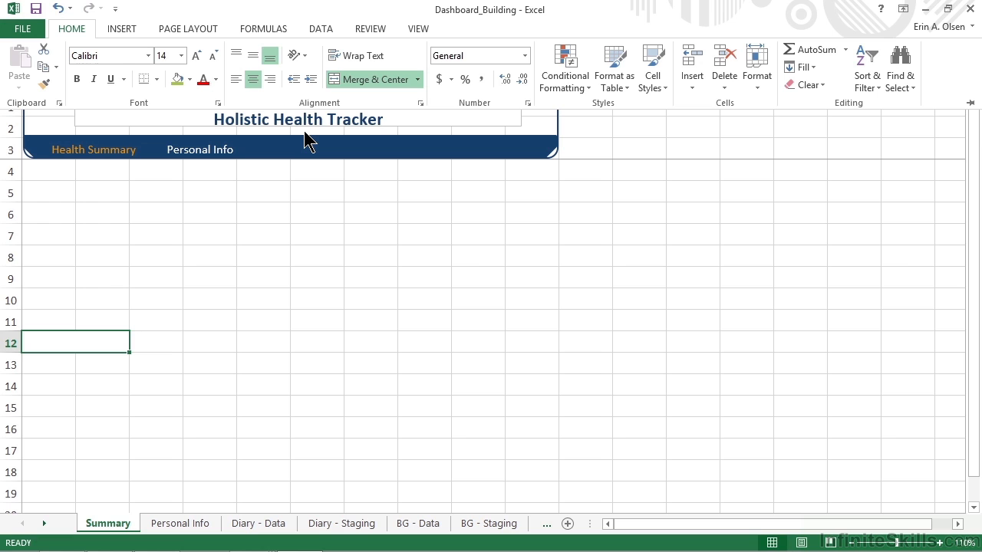
text(View lab )
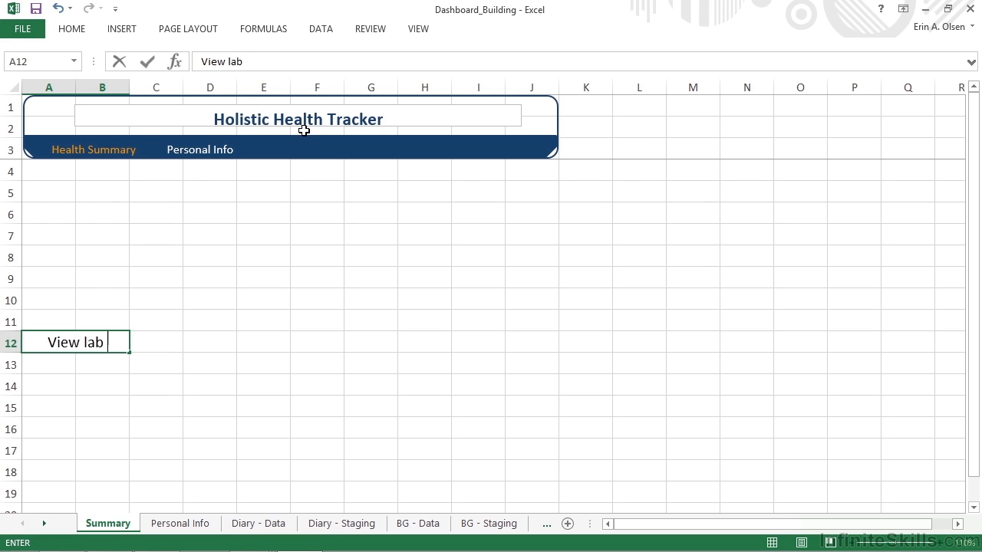
text(results)
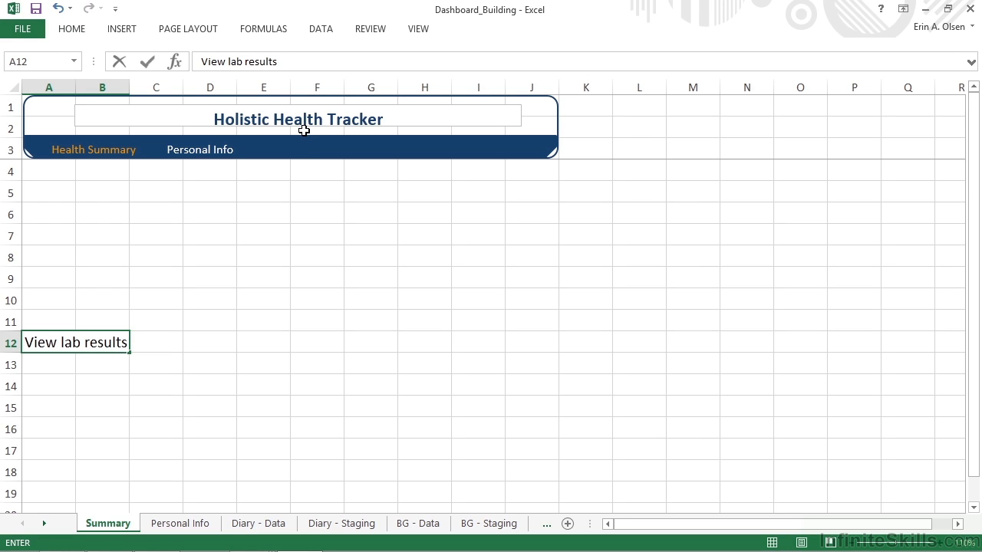
key(Return)
key(Up)
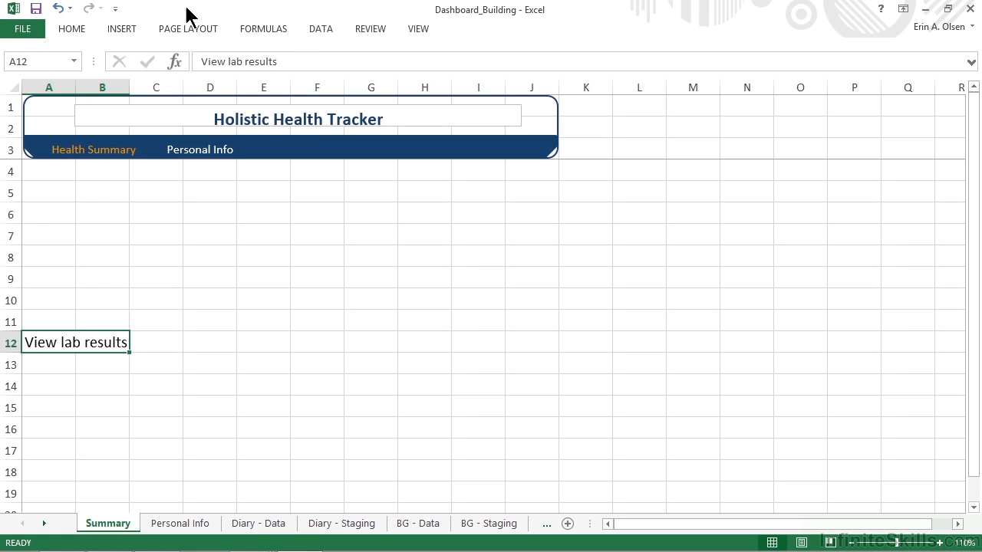
Step: Hyperlink the 'View lab results' cell A12 to the Labs - Data sheet
click(122, 29)
click(777, 69)
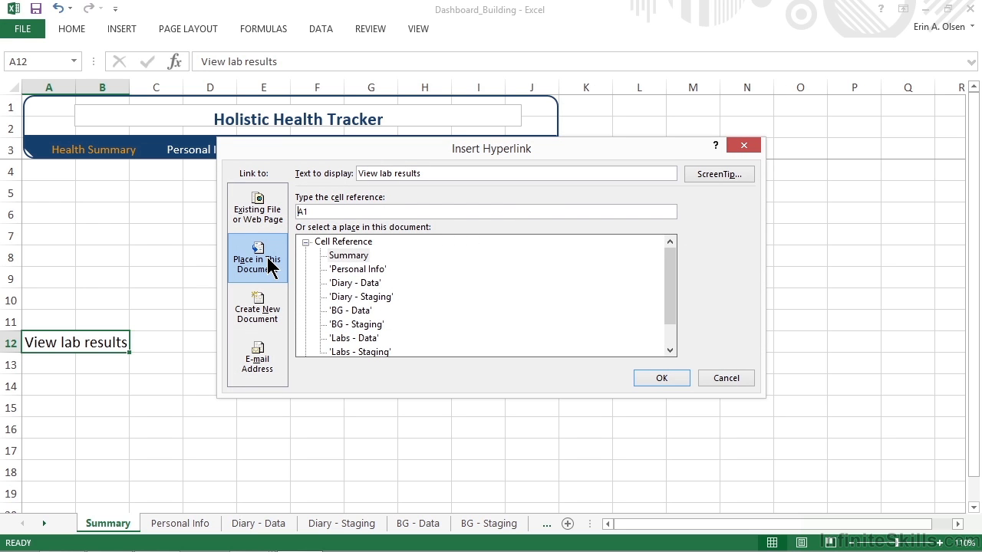
click(353, 338)
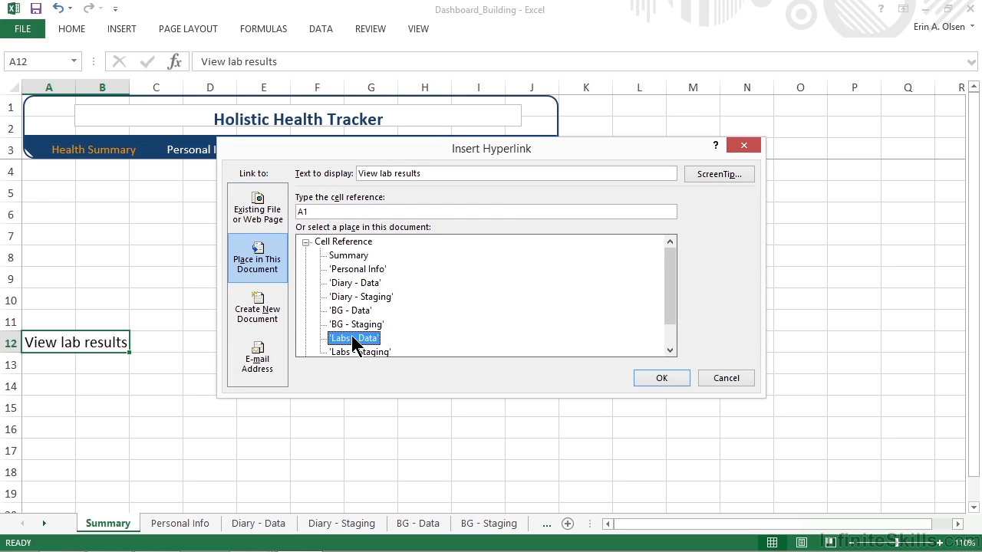
click(651, 376)
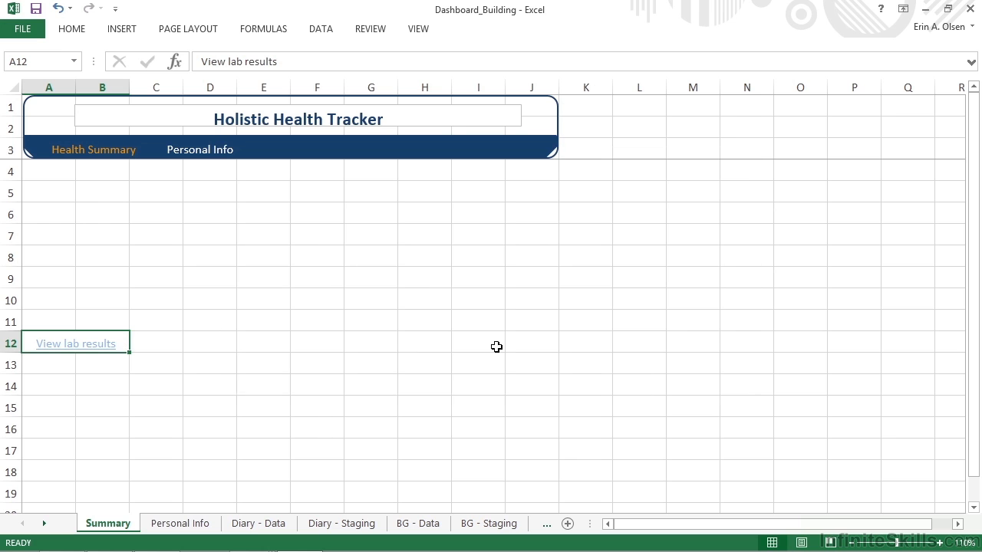
click(392, 344)
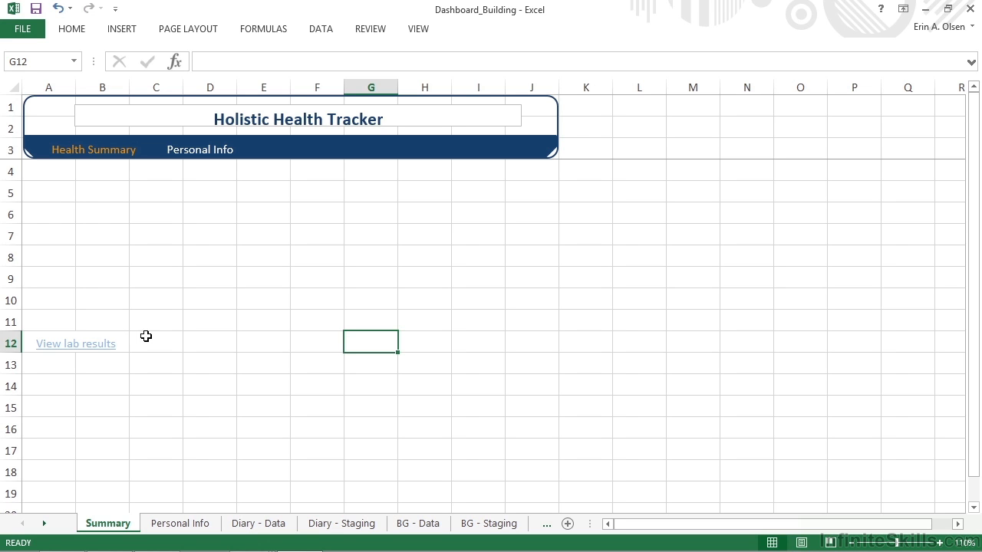
click(106, 348)
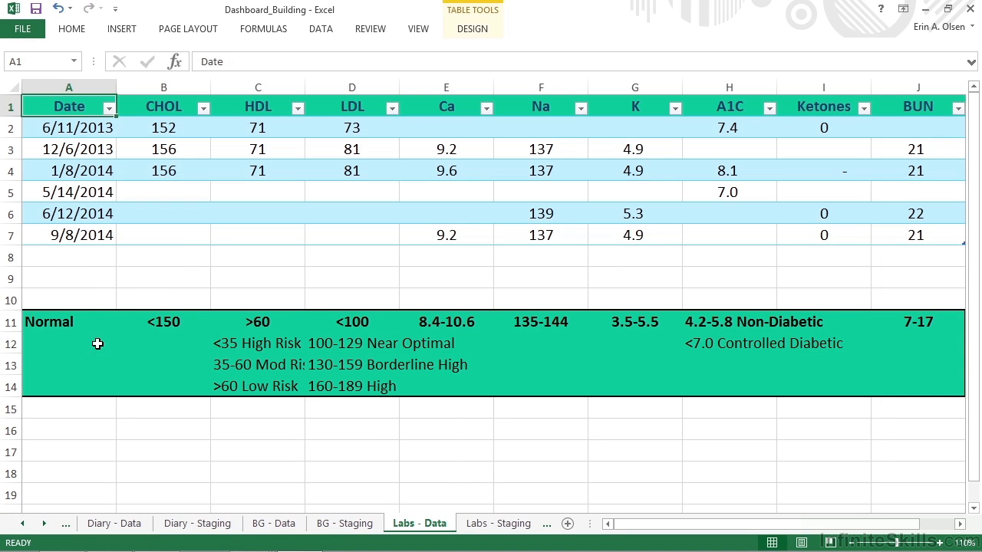
click(22, 523)
click(22, 522)
click(100, 521)
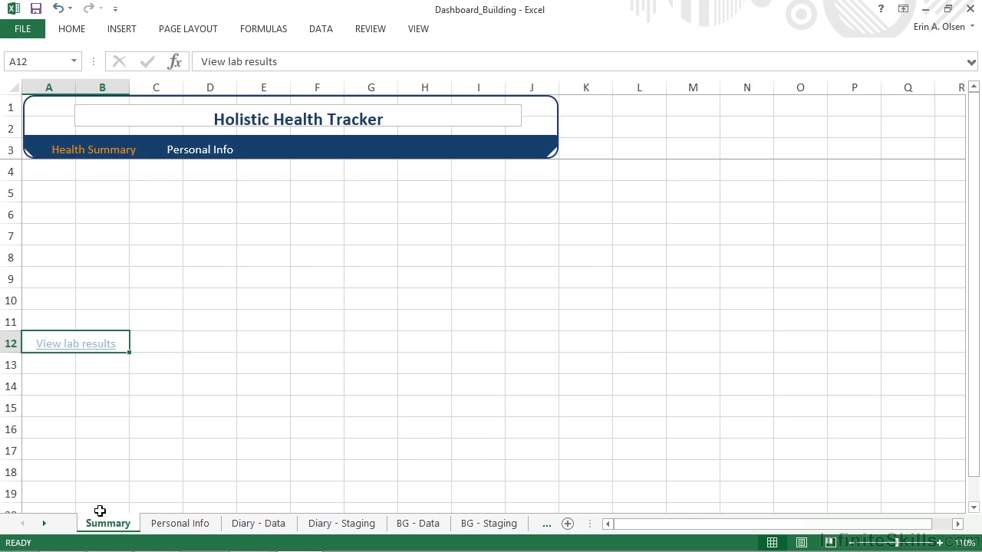